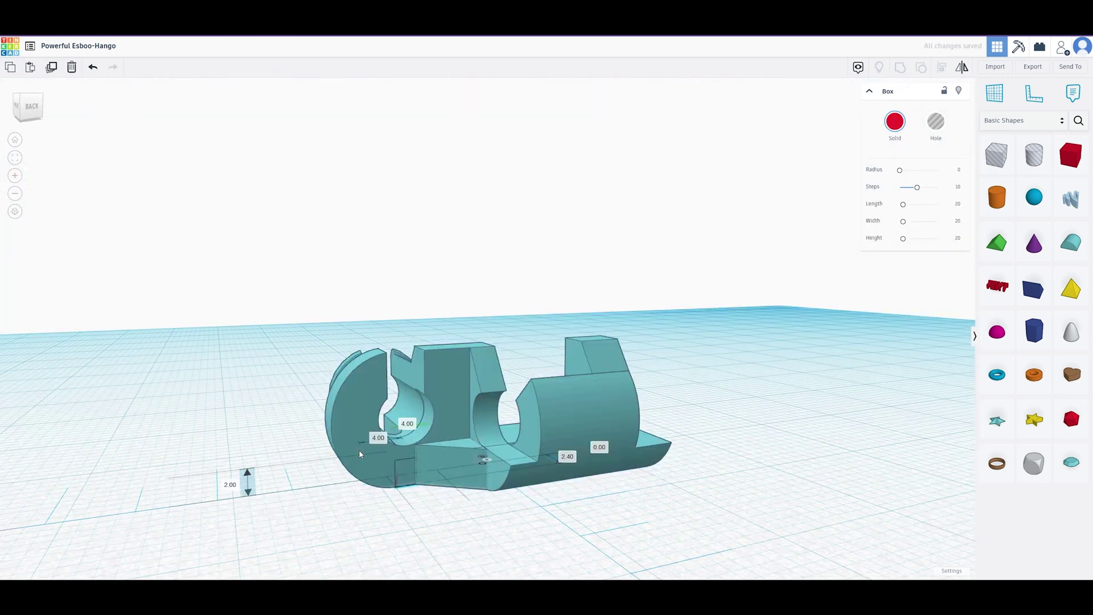
Deselect the finished red part and orbit to inspect it from low back and front views.
{"action": "left_click", "coordinate": [756, 499]}
{"action": "right_click_drag", "start_coordinate": [770, 498], "coordinate": [603, 458]}
{"action": "scroll", "coordinate": [665, 512], "scroll_direction": "down", "scroll_amount": 5}
{"action": "right_click_drag", "start_coordinate": [477, 501], "coordinate": [546, 488]}
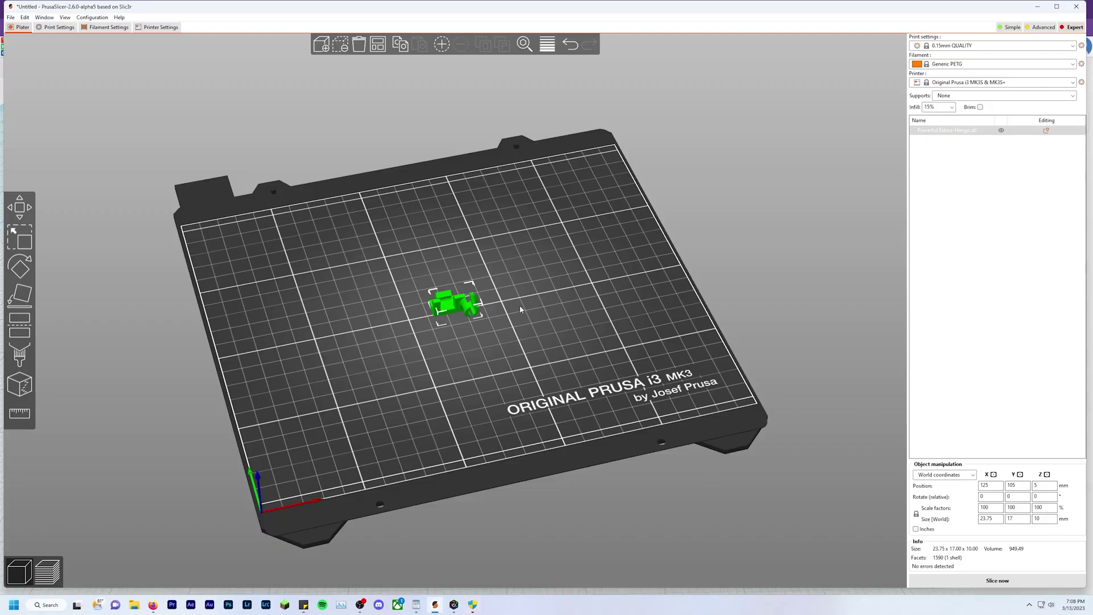
Select the clip on the bed and paint support enforcers onto its ring ends.
{"action": "left_click", "coordinate": [563, 303]}
{"action": "mouse_move", "coordinate": [561, 312]}
{"action": "left_mouse_down"}
{"action": "mouse_move", "coordinate": [541, 299]}
{"action": "mouse_move", "coordinate": [551, 307]}
{"action": "left_mouse_up"}
{"action": "left_click", "coordinate": [477, 311]}
{"action": "mouse_move", "coordinate": [434, 363]}
{"action": "left_mouse_down"}
{"action": "mouse_move", "coordinate": [500, 403]}
{"action": "mouse_move", "coordinate": [520, 380]}
{"action": "mouse_move", "coordinate": [515, 347]}
{"action": "mouse_move", "coordinate": [507, 374]}
{"action": "mouse_move", "coordinate": [416, 253]}
{"action": "left_mouse_up"}
{"action": "key", "text": "l"}
{"action": "scroll", "coordinate": [507, 374], "scroll_direction": "up", "scroll_amount": 5}
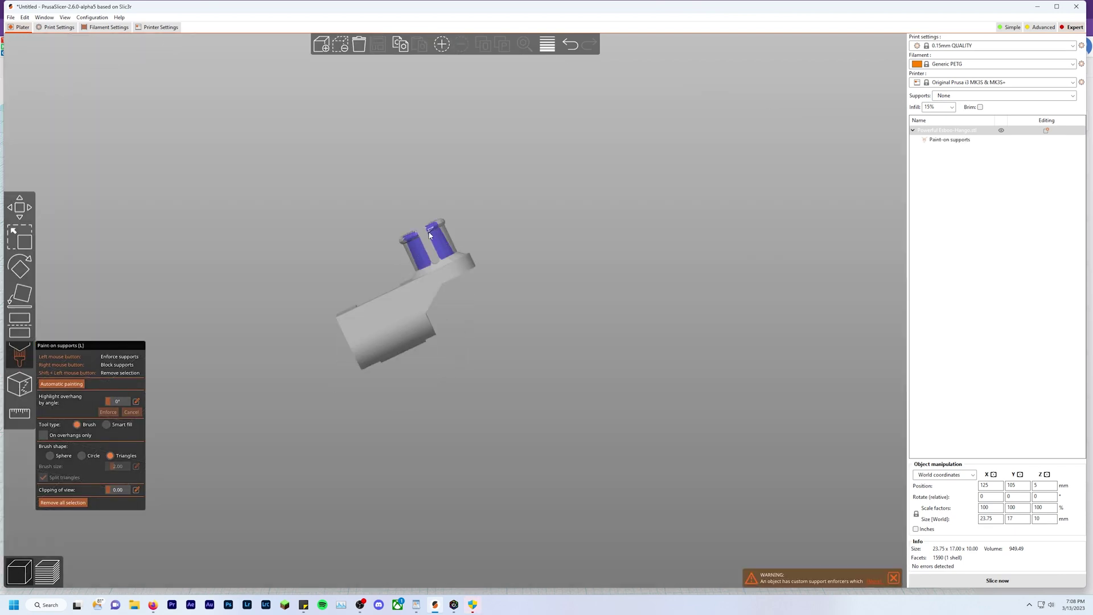
Slice the clip, producing support material and a skirt beneath it.
{"action": "mouse_move", "coordinate": [448, 259]}
{"action": "left_mouse_down"}
{"action": "mouse_move", "coordinate": [433, 319]}
{"action": "mouse_move", "coordinate": [579, 305]}
{"action": "mouse_move", "coordinate": [464, 377]}
{"action": "mouse_move", "coordinate": [496, 359]}
{"action": "mouse_move", "coordinate": [577, 366]}
{"action": "left_mouse_up"}
{"action": "scroll", "coordinate": [463, 377], "scroll_direction": "down", "scroll_amount": 5}
{"action": "left_click", "coordinate": [996, 581]}
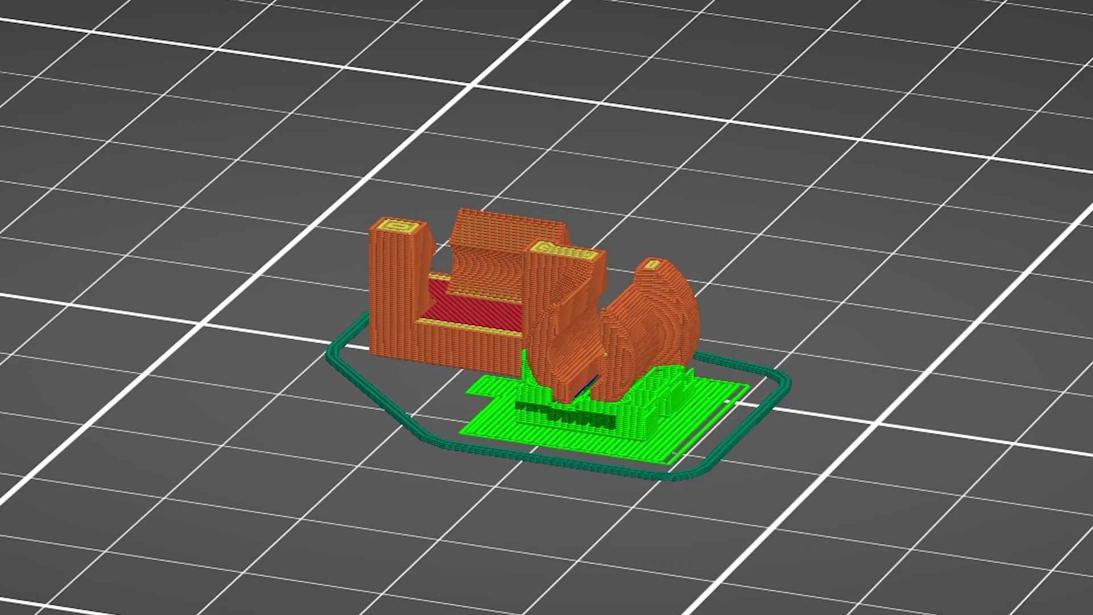
{"action": "key", "text": "Down"}
{"action": "key", "text": "Down"}
{"action": "key", "text": "Down"}
{"action": "key", "text": "Down"}
{"action": "key", "text": "Down"}
{"action": "key", "text": "Down"}
{"action": "key", "text": "Down"}
{"action": "key", "text": "Down"}
{"action": "key", "text": "Down"}
{"action": "key", "text": "Down"}
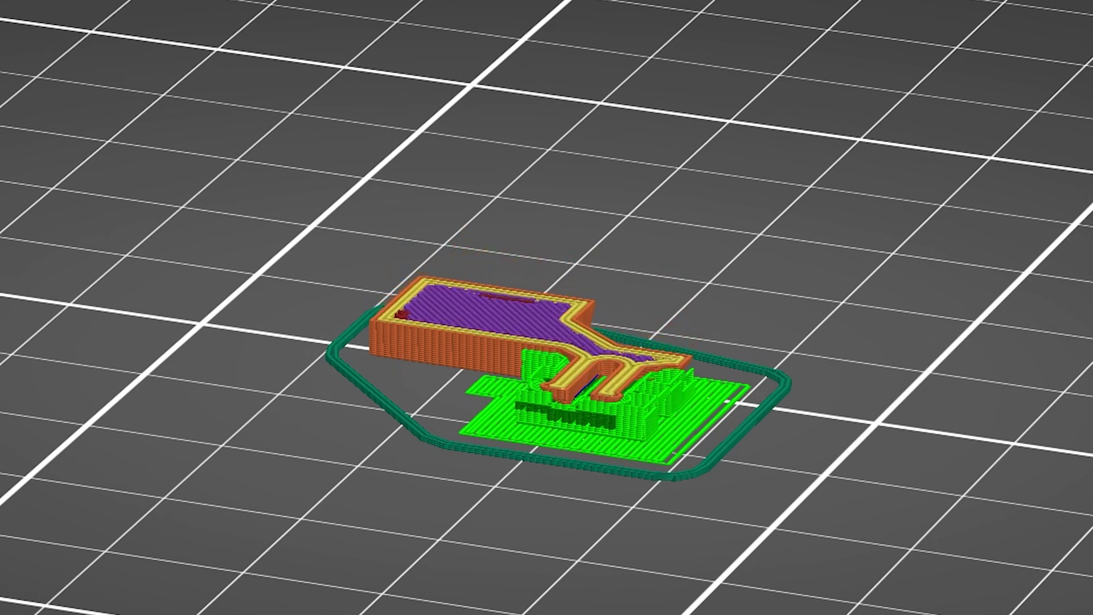
{"action": "key", "text": "Down"}
{"action": "key", "text": "Down"}
{"action": "key", "text": "Down"}
{"action": "key", "text": "Down"}
{"action": "key", "text": "Down"}
{"action": "key", "text": "Down"}
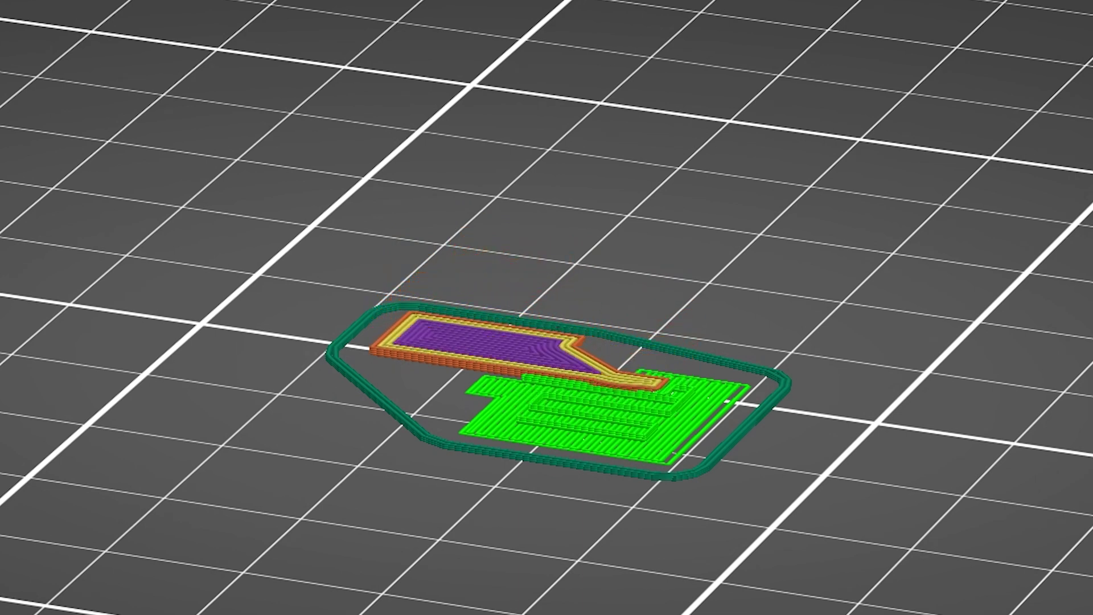
{"action": "key", "text": "Up"}
{"action": "key", "text": "Up"}
{"action": "key", "text": "Up"}
{"action": "key", "text": "Up"}
{"action": "key", "text": "Up"}
{"action": "key", "text": "Up"}
{"action": "key", "text": "Up"}
{"action": "key", "text": "Up"}
{"action": "key", "text": "Up"}
{"action": "key", "text": "Up"}
{"action": "key", "text": "Up"}
{"action": "key", "text": "Up"}
{"action": "key", "text": "Up"}
{"action": "key", "text": "Up"}
{"action": "key", "text": "Up"}
{"action": "key", "text": "Up"}
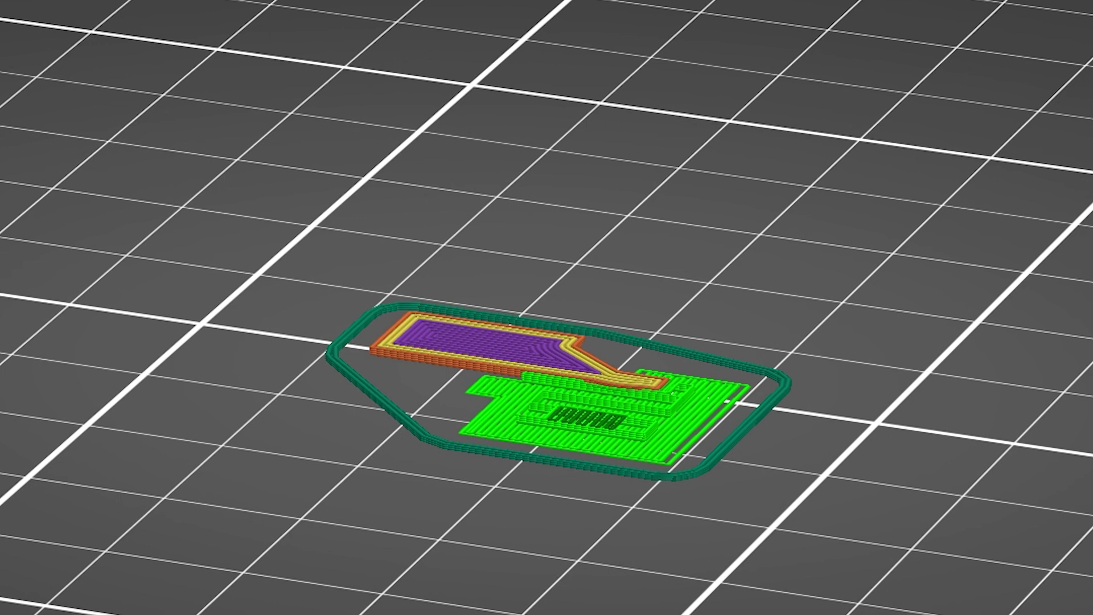
{"action": "key", "text": "Up"}
{"action": "key", "text": "Up"}
{"action": "key", "text": "Up"}
{"action": "key", "text": "Up"}
{"action": "key", "text": "Up"}
{"action": "key", "text": "Up"}
{"action": "key", "text": "Up"}
{"action": "key", "text": "Up"}
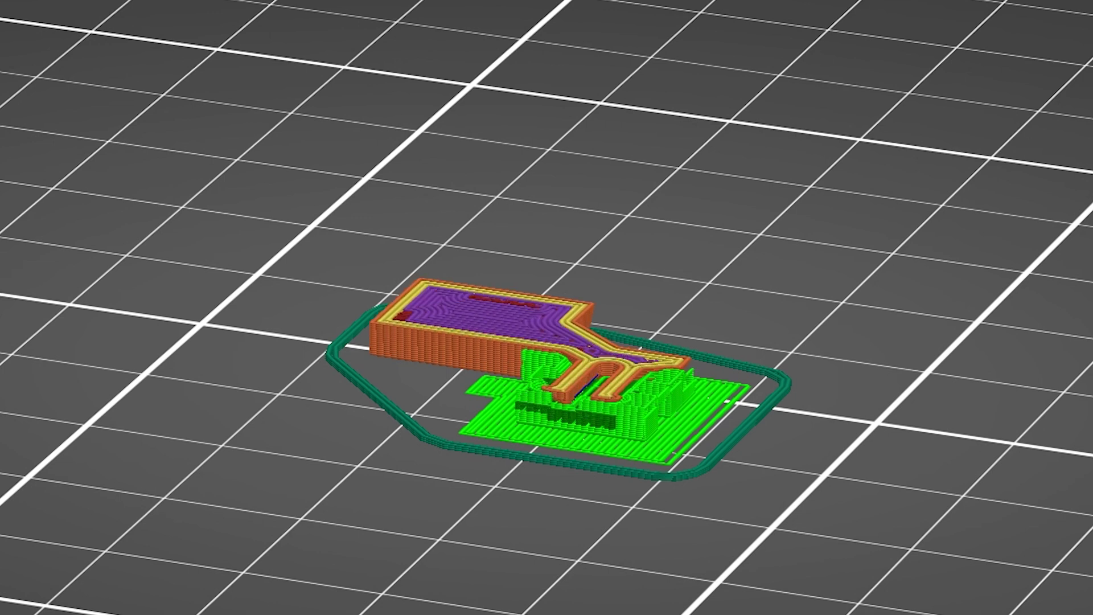
{"action": "key", "text": "Up"}
{"action": "key", "text": "Up"}
{"action": "key", "text": "Up"}
{"action": "key", "text": "Up"}
{"action": "key", "text": "Up"}
{"action": "key", "text": "Up"}
{"action": "key", "text": "Up"}
{"action": "key", "text": "Up"}
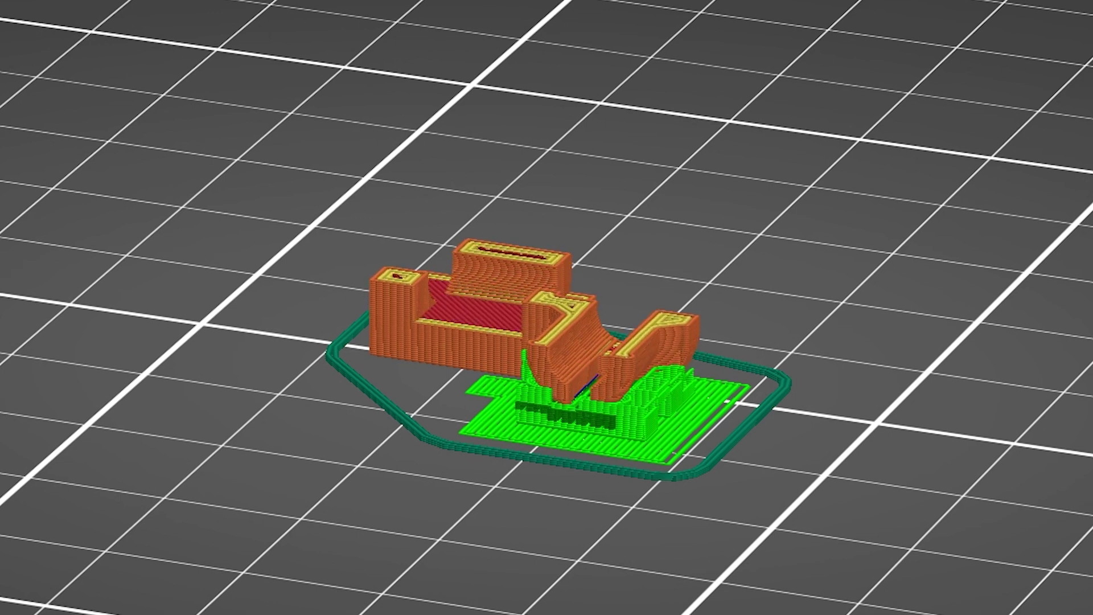